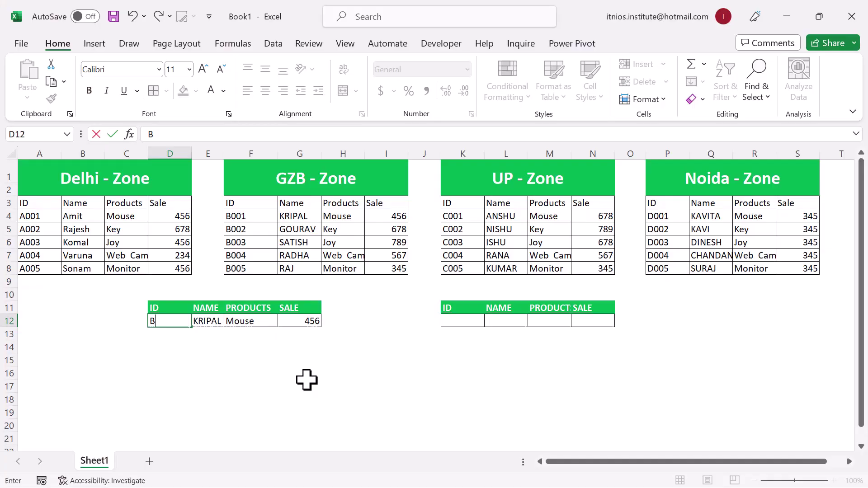
Step: Enter IDs B001, D001 and A005 in D12, ending with A005 returning Monitor and 456
{"action": "key", "text": "Return"}
{"action": "key", "text": "Up"}
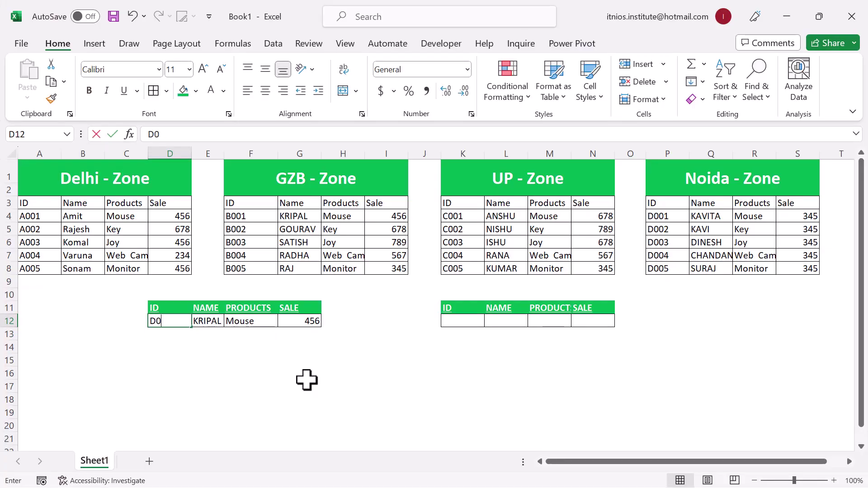
{"action": "type", "text": "01"}
{"action": "key", "text": "Return"}
{"action": "key", "text": "Up"}
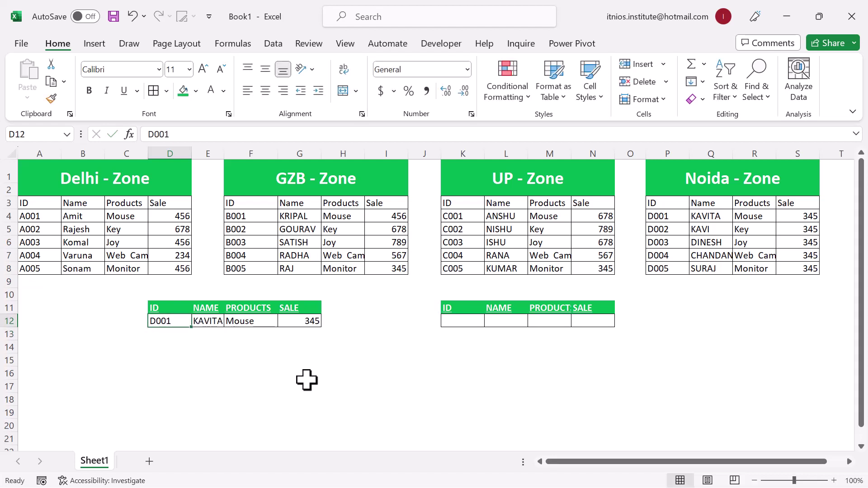
{"action": "type", "text": "D"}
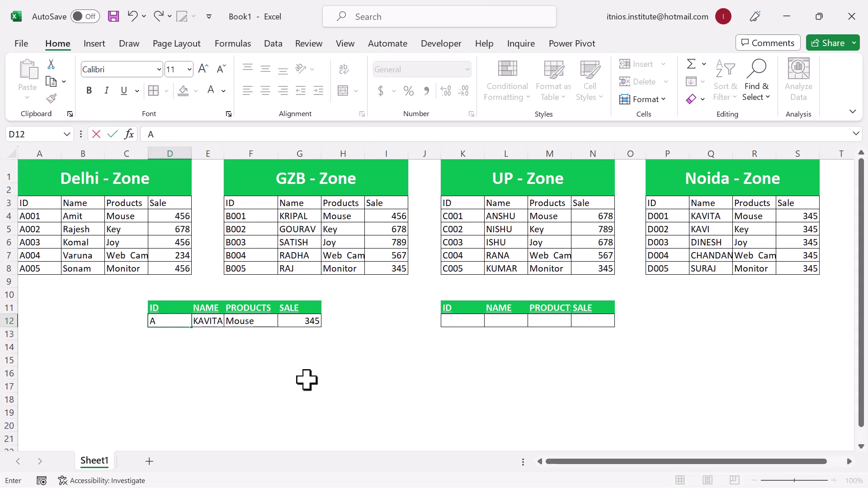
{"action": "key", "text": "Return"}
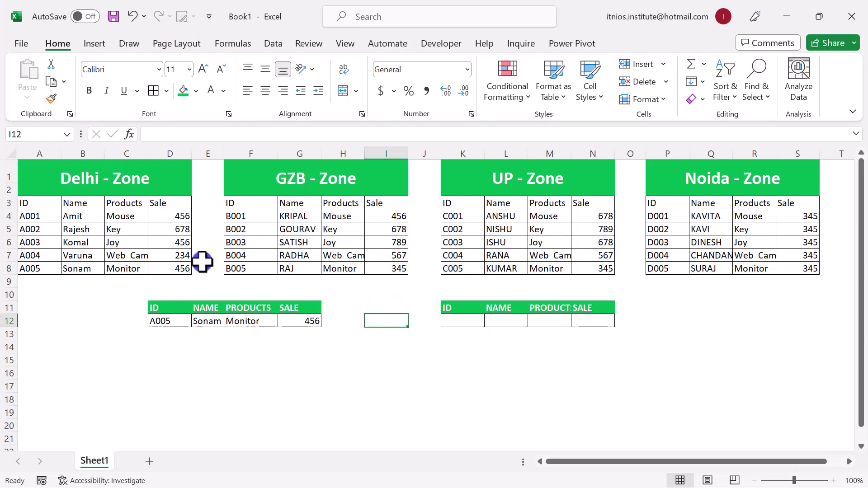
{"action": "left_click_drag", "start_coordinate": [94, 177], "coordinate": [178, 255]}
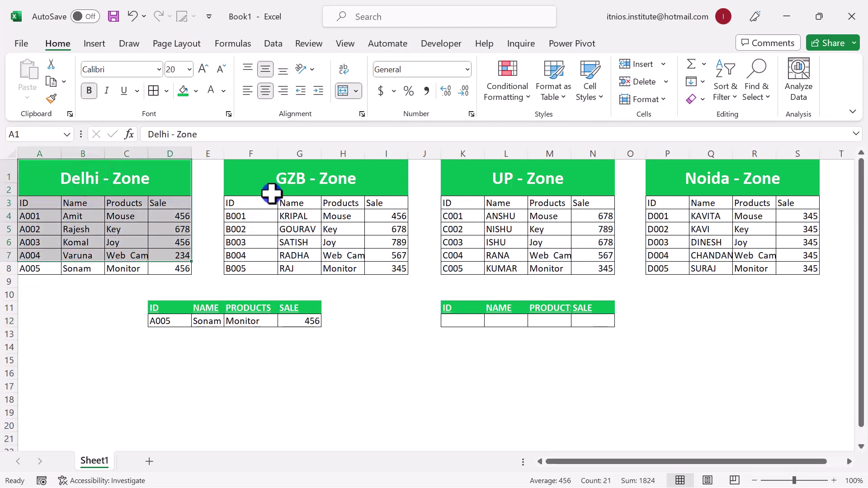
{"action": "left_click_drag", "start_coordinate": [269, 192], "coordinate": [397, 255]}
{"action": "left_click_drag", "start_coordinate": [497, 188], "coordinate": [561, 255]}
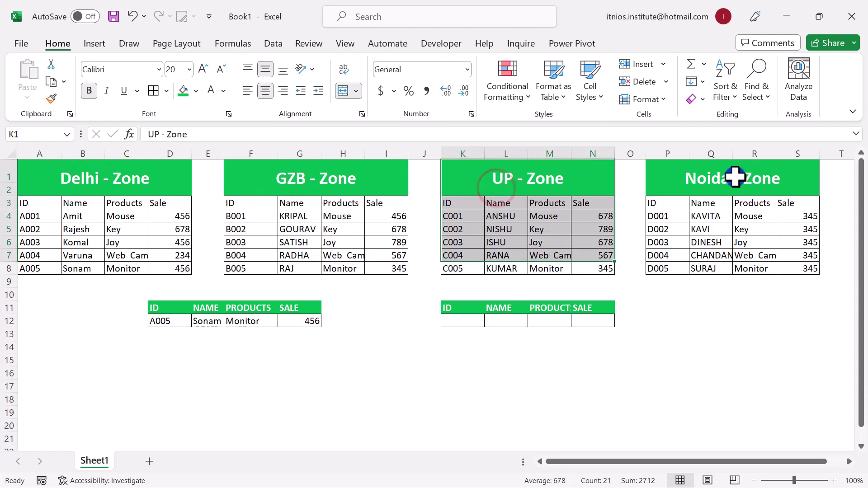
{"action": "left_click_drag", "start_coordinate": [737, 177], "coordinate": [811, 267]}
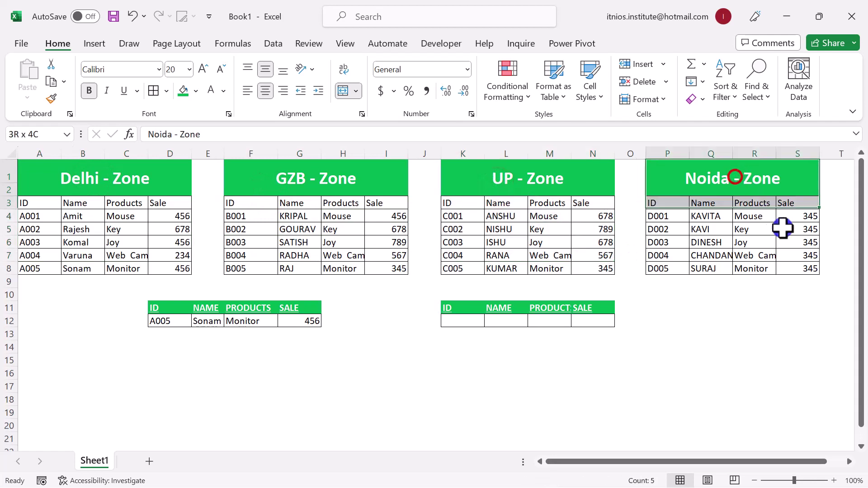
{"action": "left_click", "coordinate": [461, 322]}
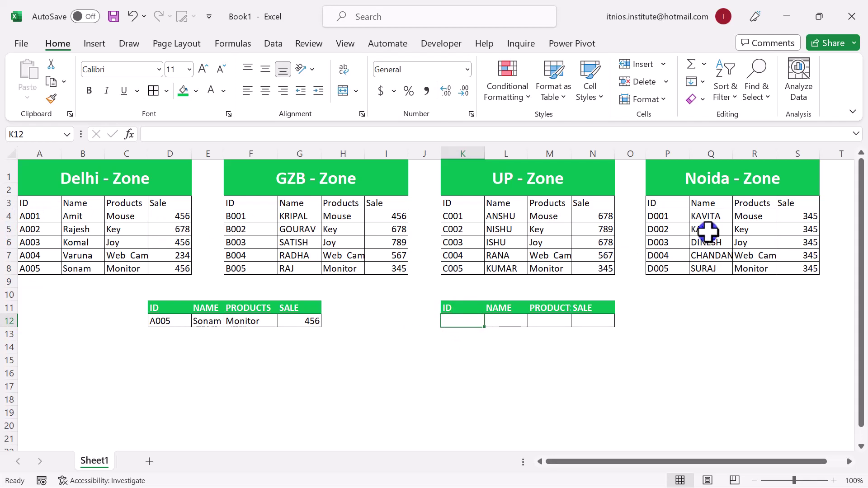
Step: Begin L12's formula as =VLOOKUP(K12,IF(K12= so a nested IF picks the table
{"action": "left_click", "coordinate": [493, 321]}
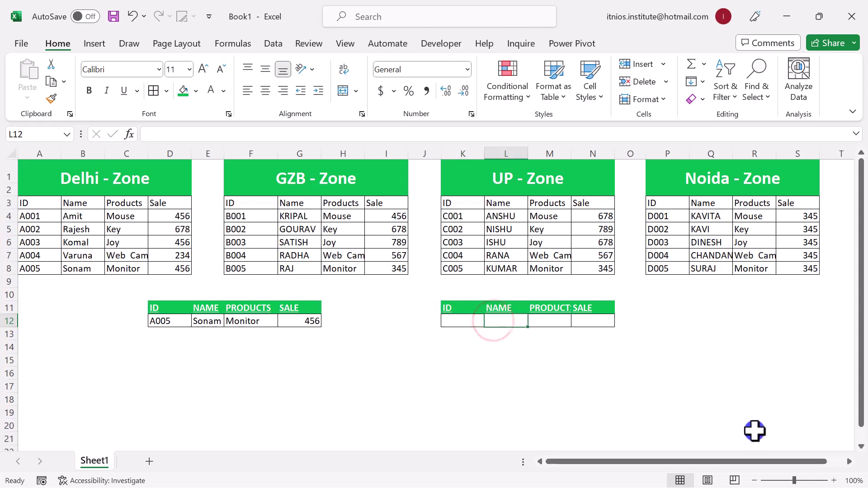
{"action": "type", "text": "=VL"}
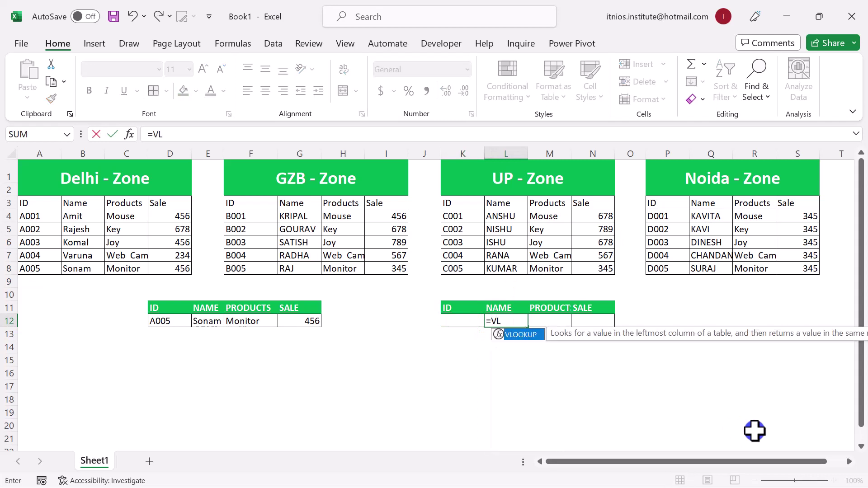
{"action": "key", "text": "Tab"}
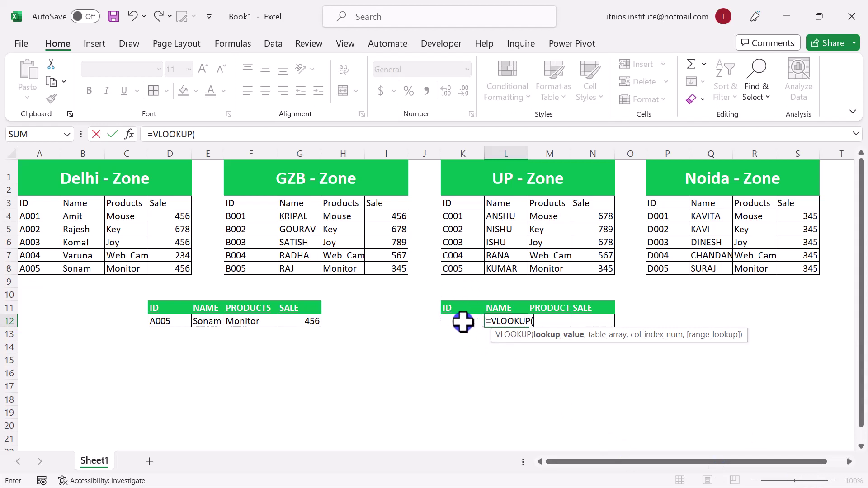
{"action": "left_click", "coordinate": [462, 322]}
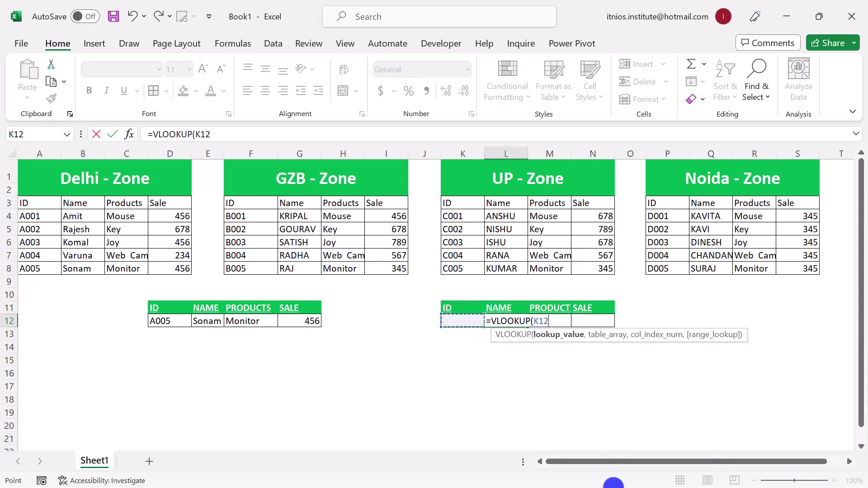
{"action": "type", "text": ",IF"}
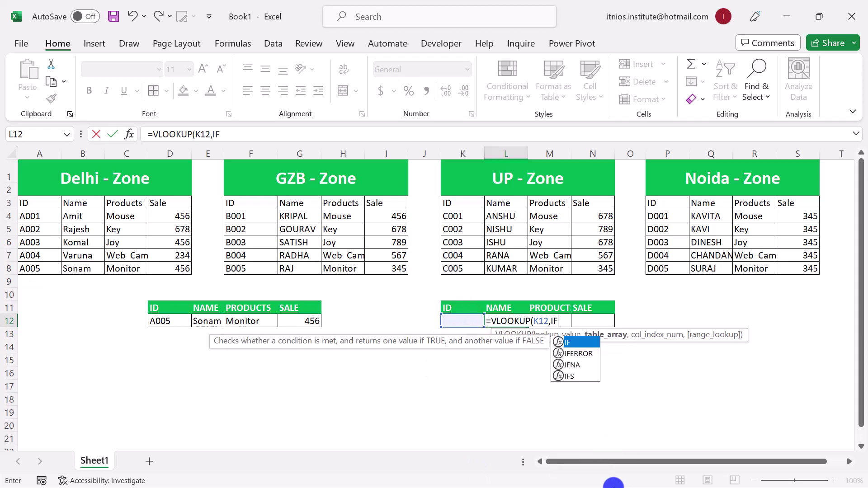
{"action": "type", "text": "("}
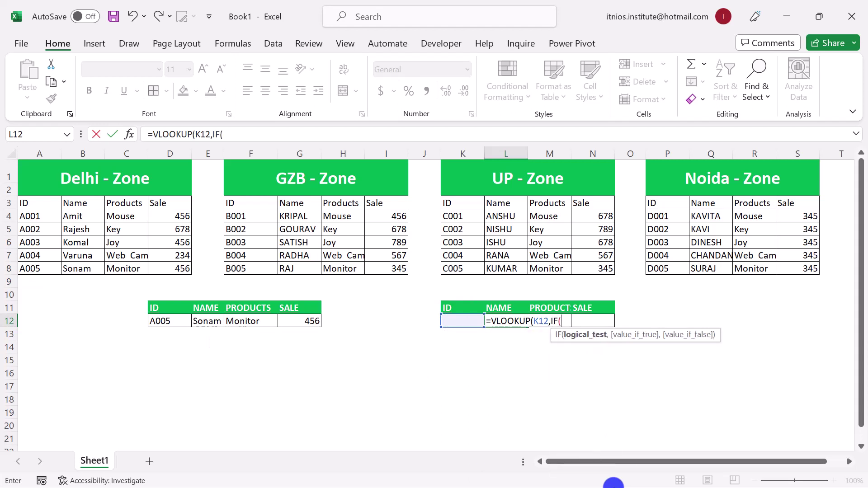
{"action": "left_click", "coordinate": [466, 320]}
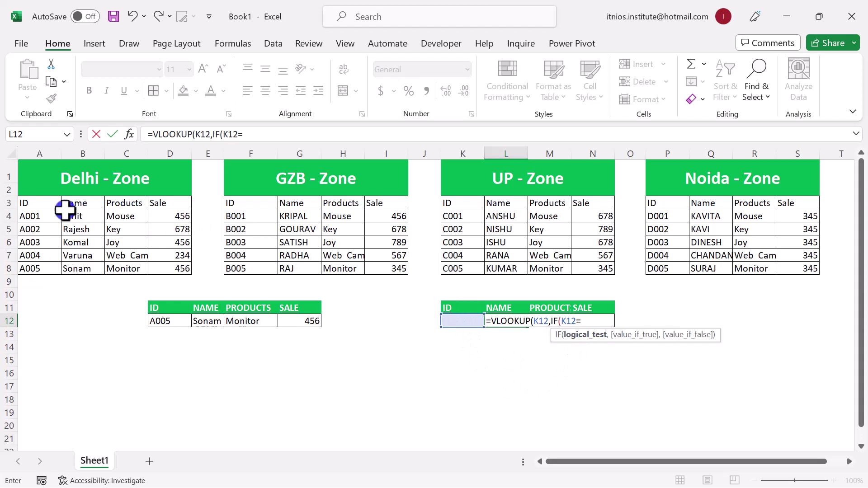
Step: Add the Delhi test K12=A4:A8 returning A4:D8, then open another IF(K12= test
{"action": "left_click", "coordinate": [51, 220]}
{"action": "left_click_drag", "start_coordinate": [51, 220], "coordinate": [50, 270]}
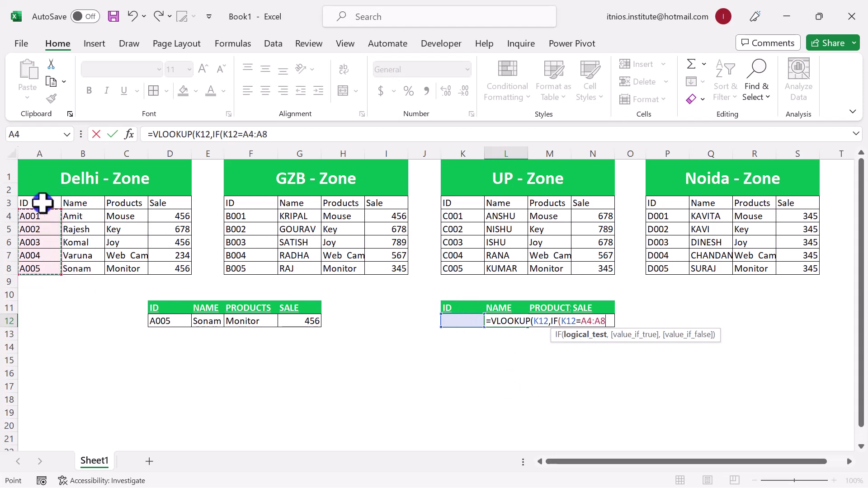
{"action": "type", "text": ","}
{"action": "left_click_drag", "start_coordinate": [36, 216], "coordinate": [161, 269]}
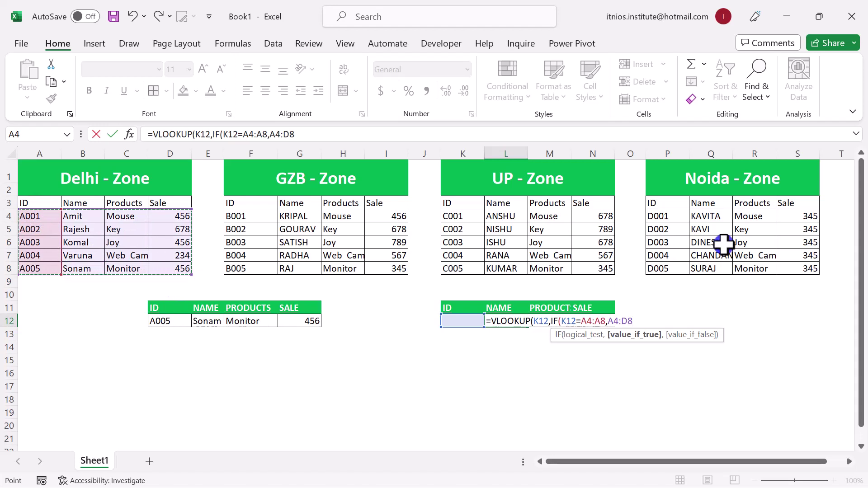
{"action": "type", "text": ",IF("}
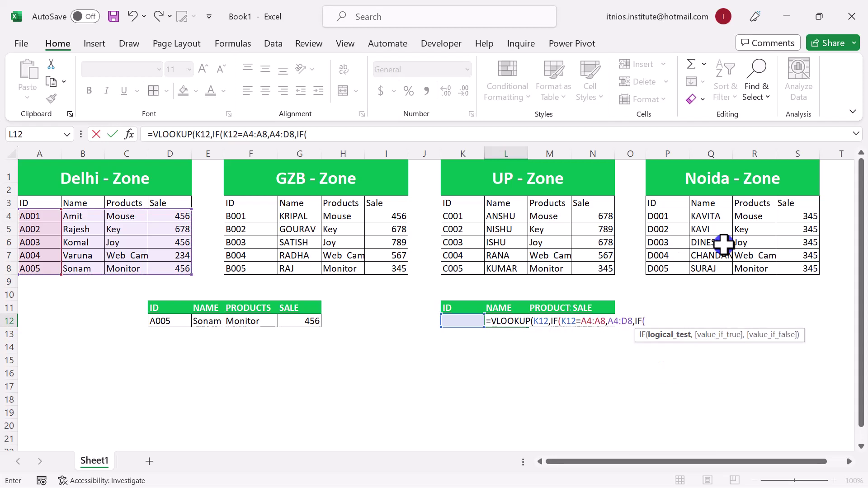
{"action": "left_click", "coordinate": [450, 322]}
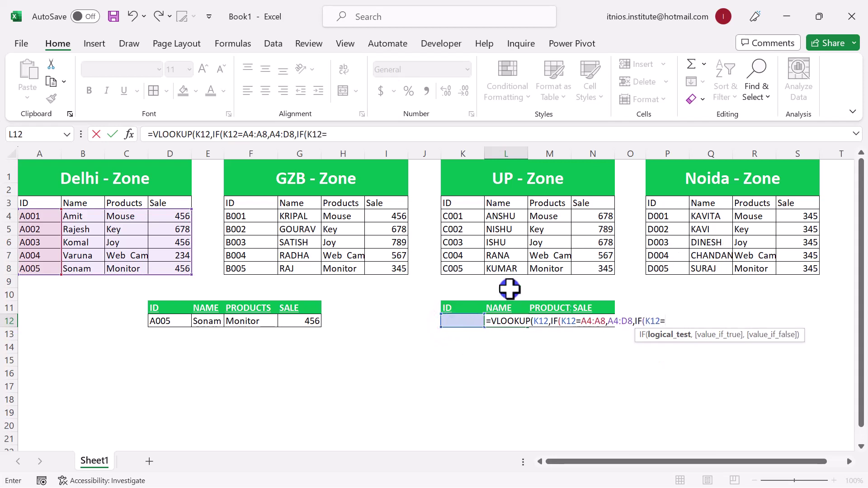
Step: Add the GZB test K12=F4:F8 returning F4:I8, then open a third IF test
{"action": "left_click_drag", "start_coordinate": [261, 216], "coordinate": [261, 269]}
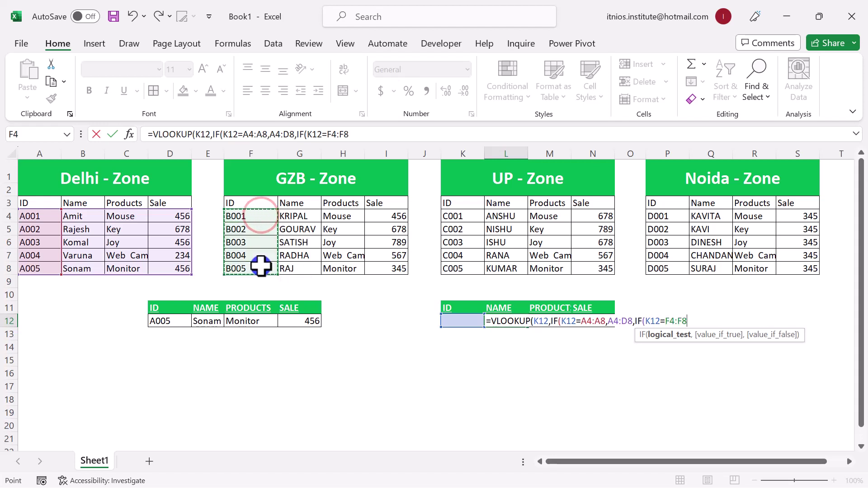
{"action": "type", "text": ","}
{"action": "left_click", "coordinate": [257, 216]}
{"action": "left_click_drag", "start_coordinate": [335, 256], "coordinate": [398, 270]}
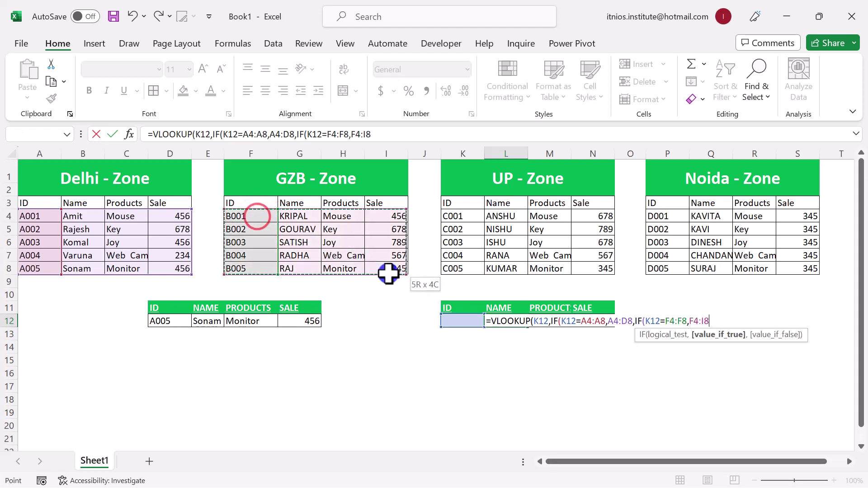
{"action": "type", "text": ",IF"}
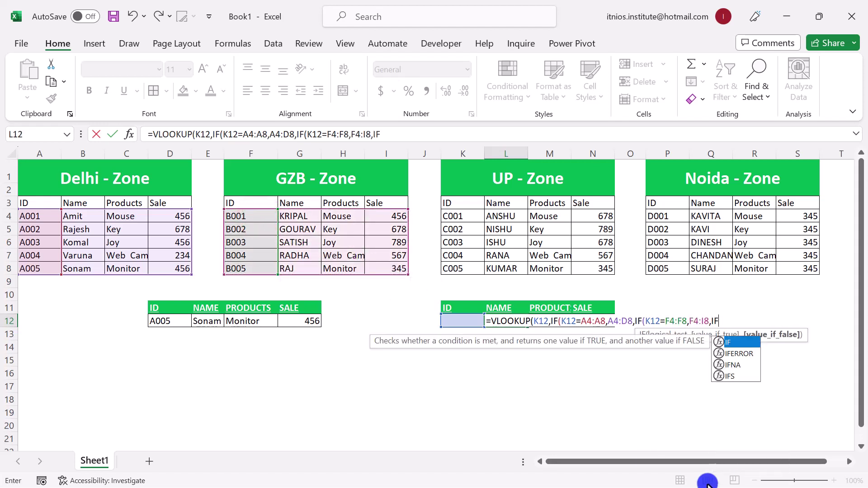
{"action": "type", "text": "("}
{"action": "key", "text": "Left"}
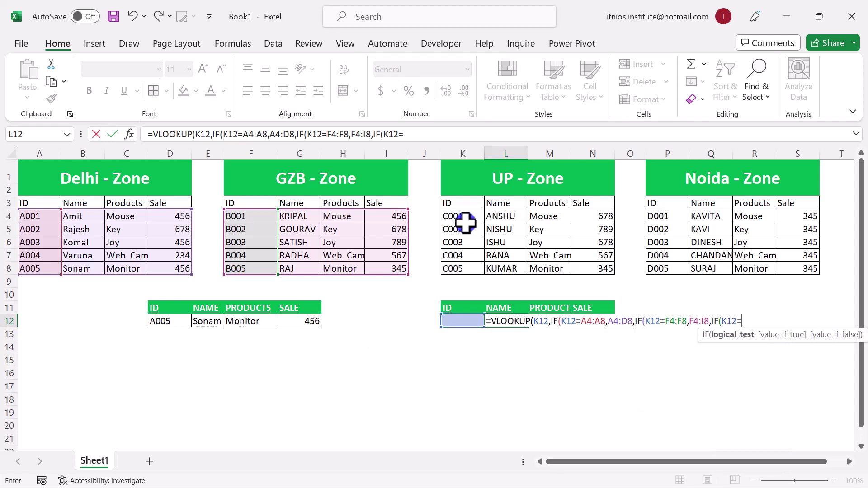
Step: Add the UP test comparing K12 against K4:K8 and returning the K4:N8 table
{"action": "left_click_drag", "start_coordinate": [462, 218], "coordinate": [463, 266]}
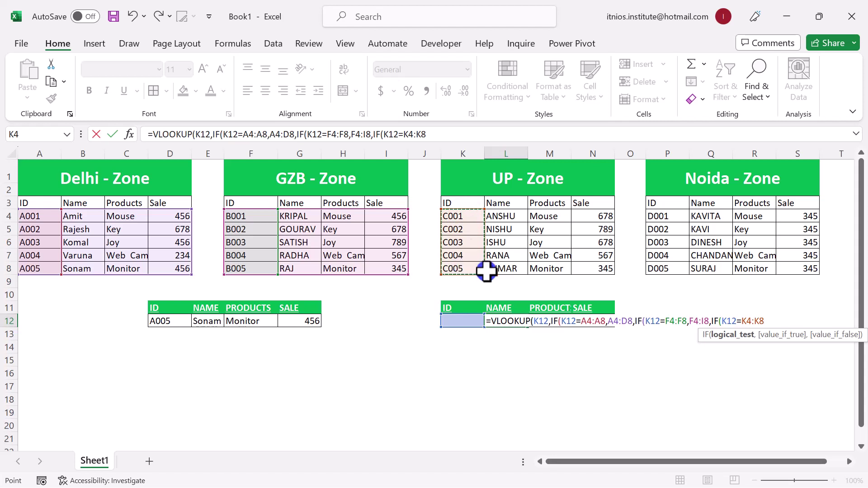
{"action": "type", "text": ","}
{"action": "left_click", "coordinate": [466, 216]}
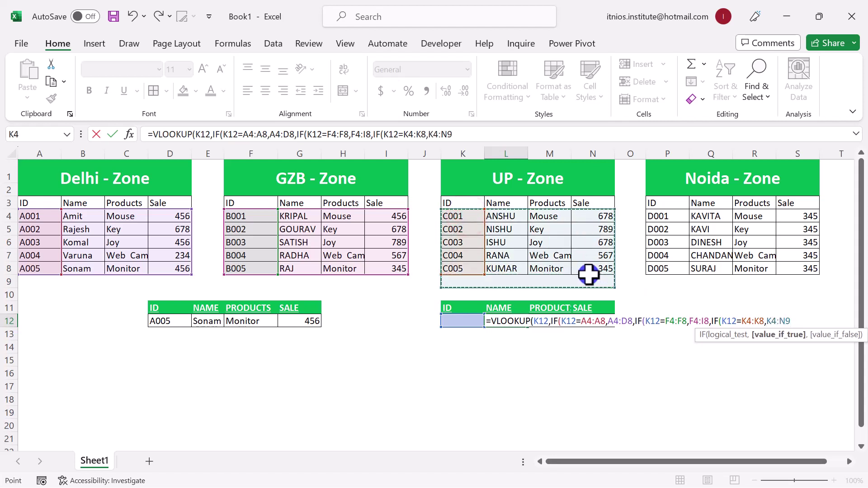
{"action": "left_click", "coordinate": [470, 216]}
{"action": "left_click_drag", "start_coordinate": [540, 244], "coordinate": [590, 267]}
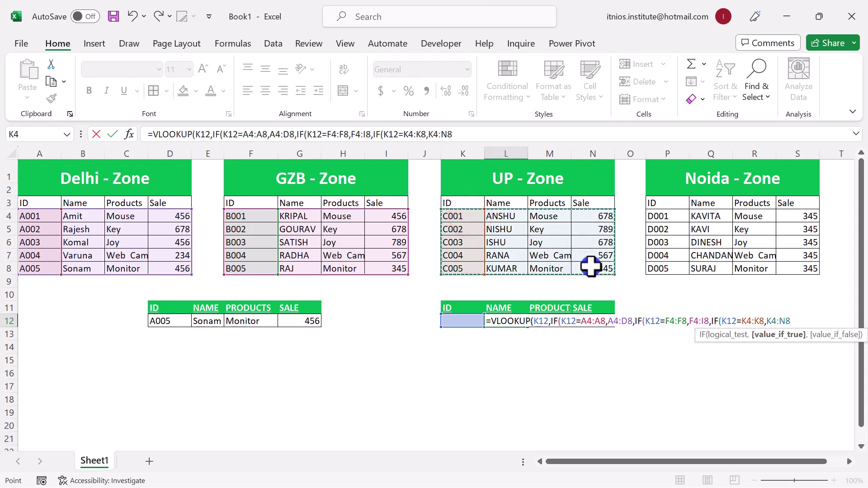
Step: Add the Noida test K12=P4:P8 returning P4:S8, then close all nested IF parentheses
{"action": "type", "text": ",IF"}
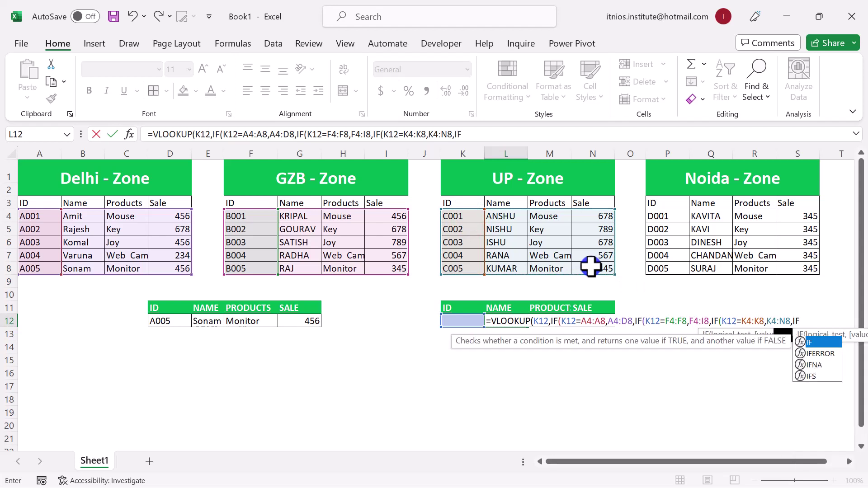
{"action": "type", "text": "("}
{"action": "key", "text": "Left"}
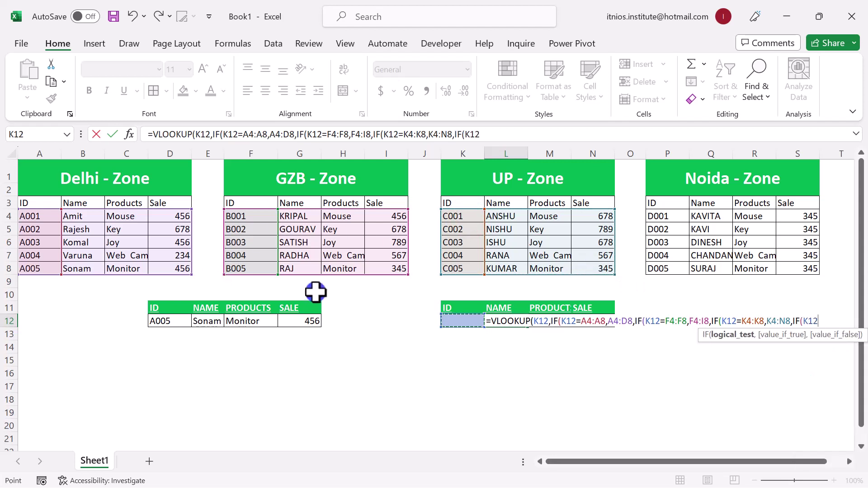
{"action": "type", "text": "="}
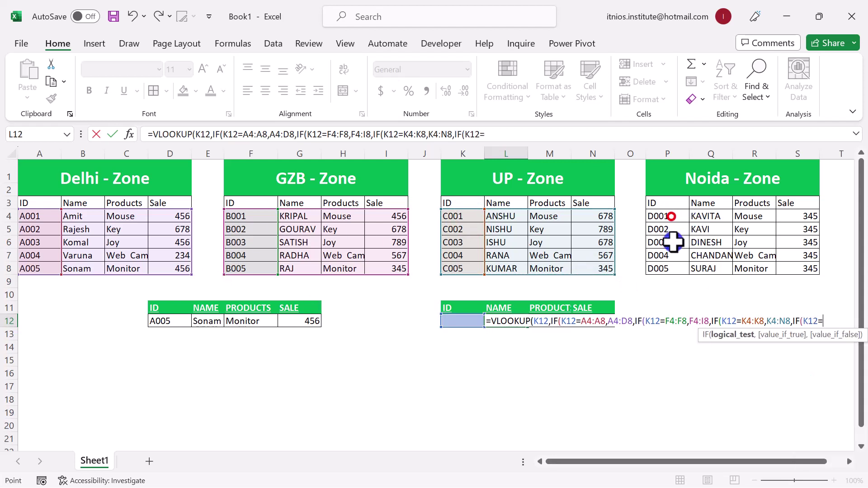
{"action": "left_click_drag", "start_coordinate": [669, 216], "coordinate": [674, 267]}
{"action": "type", "text": ","}
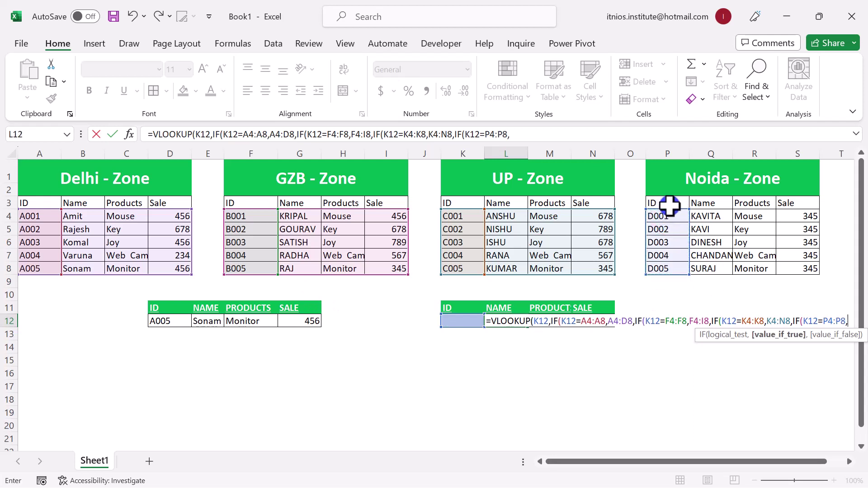
{"action": "mouse_move", "coordinate": [667, 216]}
{"action": "left_mouse_down"}
{"action": "mouse_move", "coordinate": [738, 254]}
{"action": "mouse_move", "coordinate": [796, 267]}
{"action": "left_mouse_up"}
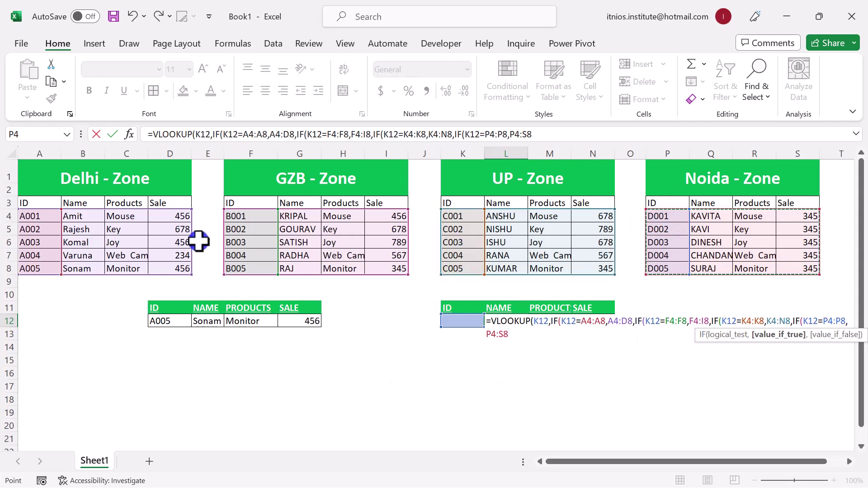
{"action": "type", "text": "))))"}
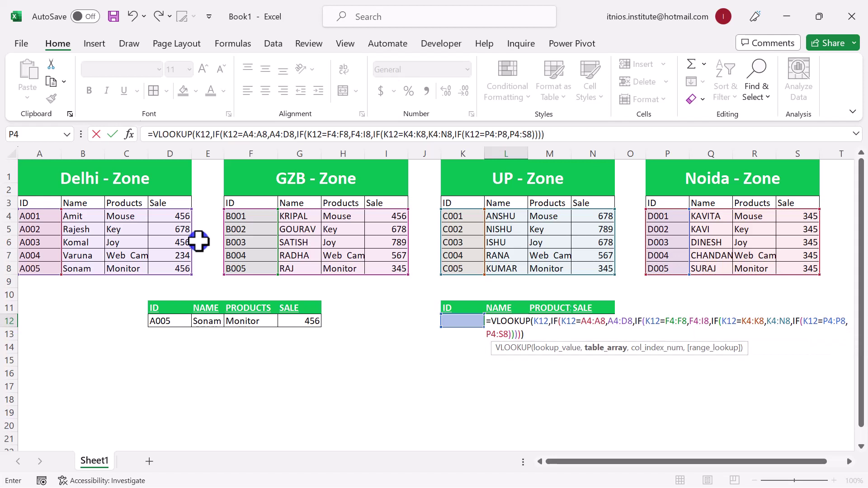
{"action": "type", "text": ")"}
Step: Remove the extra parenthesis, finish with column array {2,3,4} and exact match 0, and enter it
{"action": "key", "text": "BackSpace"}
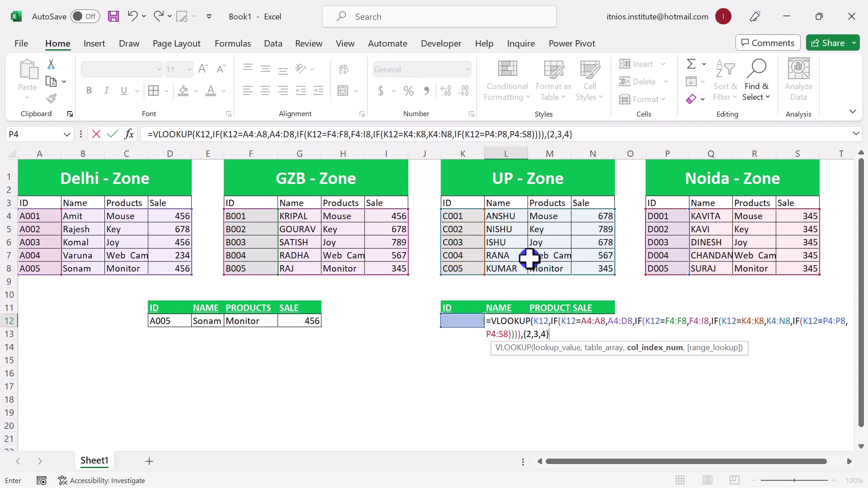
{"action": "type", "text": ",0"}
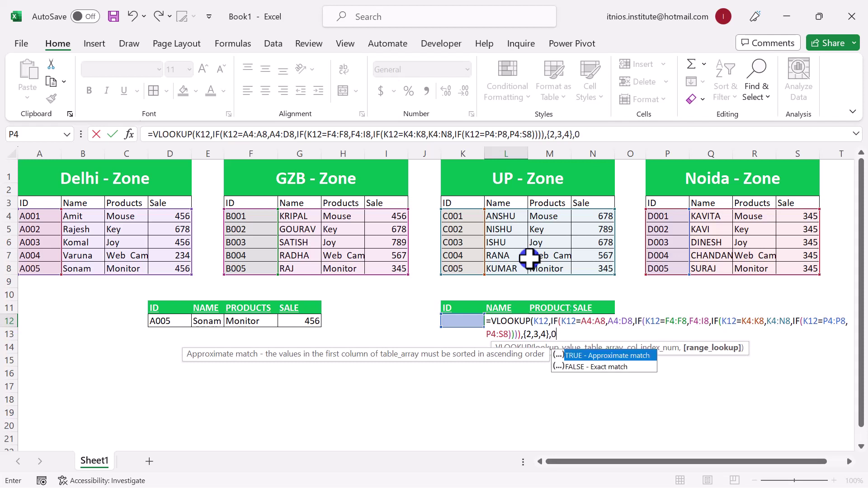
{"action": "type", "text": ")"}
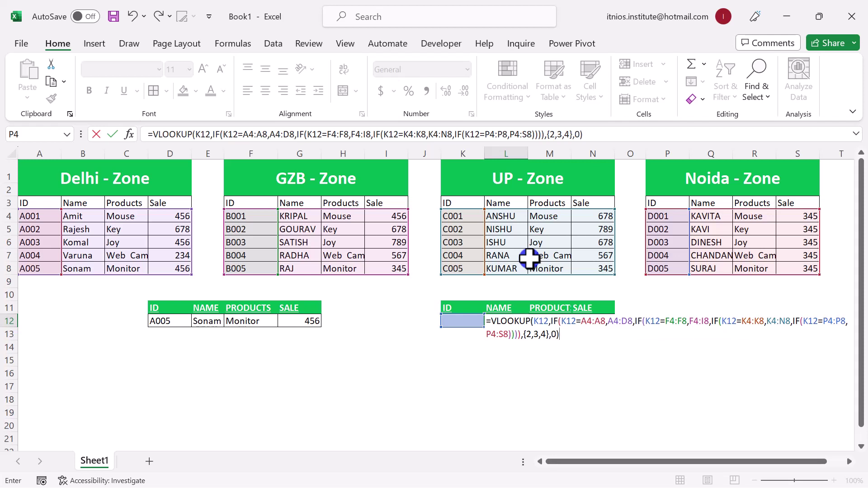
{"action": "key", "text": "Return"}
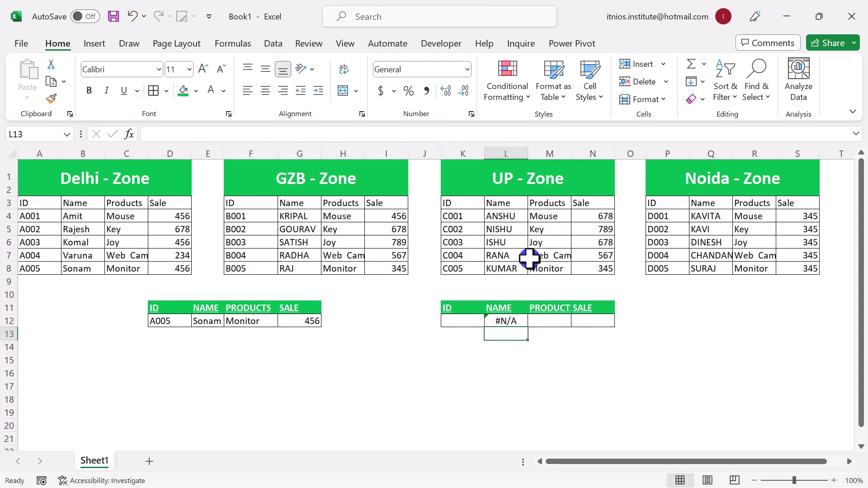
Step: Enter the lookup as an array formula with Ctrl+Shift+Enter across L12:N12
{"action": "left_click_drag", "start_coordinate": [505, 322], "coordinate": [567, 322]}
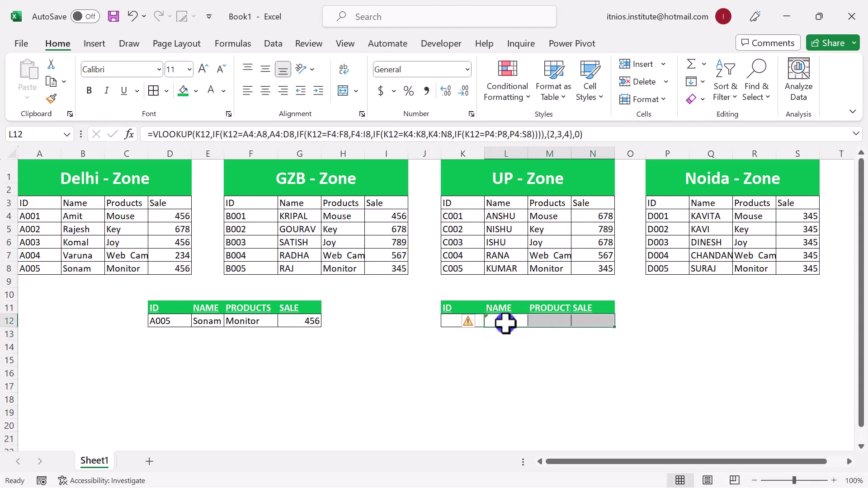
{"action": "left_click_drag", "start_coordinate": [504, 322], "coordinate": [581, 322]}
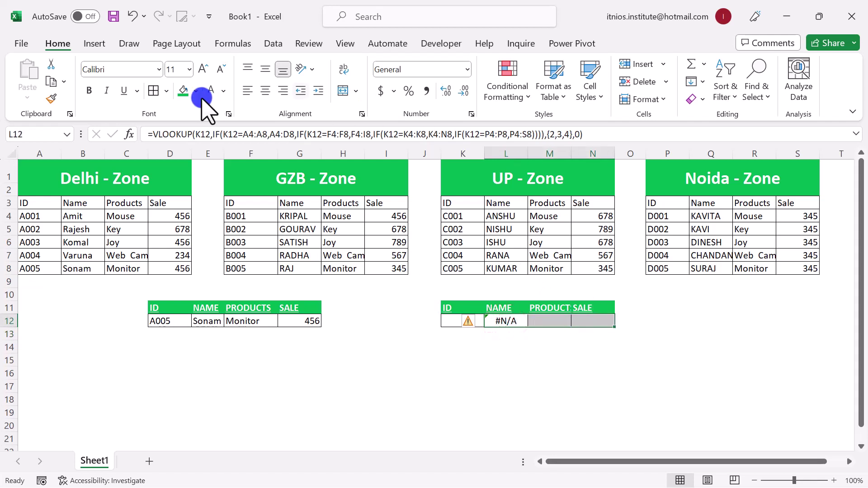
{"action": "left_click", "coordinate": [601, 134]}
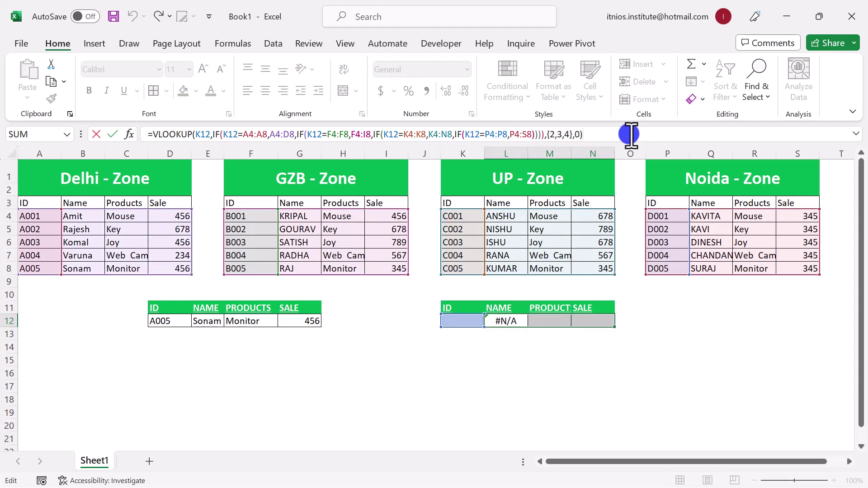
{"action": "key", "text": "ctrl+shift+Return"}
{"action": "left_click", "coordinate": [510, 361]}
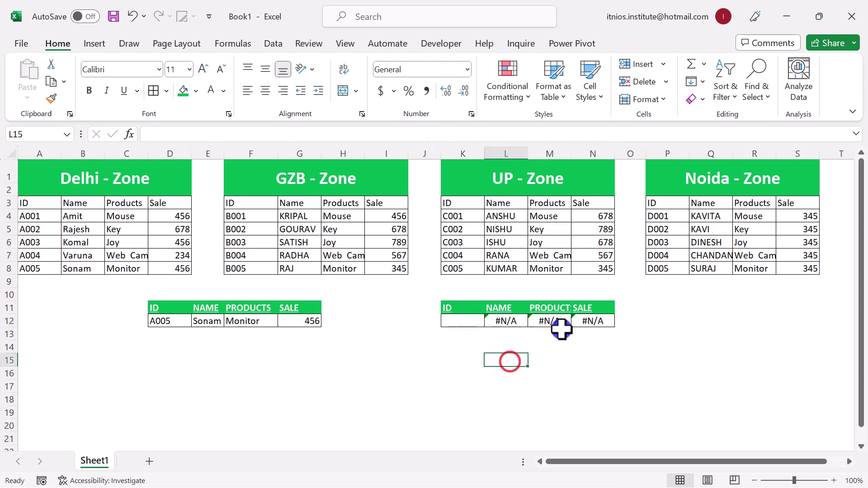
{"action": "left_click", "coordinate": [465, 321]}
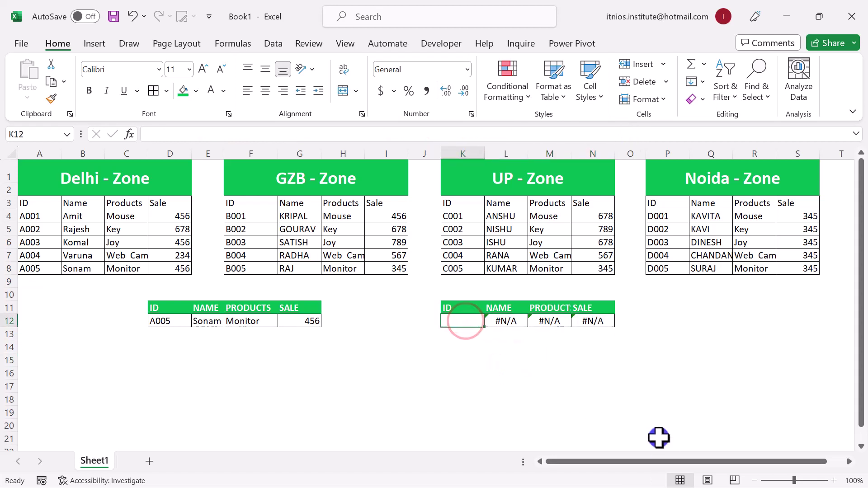
Step: Look up ID A001 in K12 and compare the result with its Delhi - Zone row
{"action": "type", "text": "A001"}
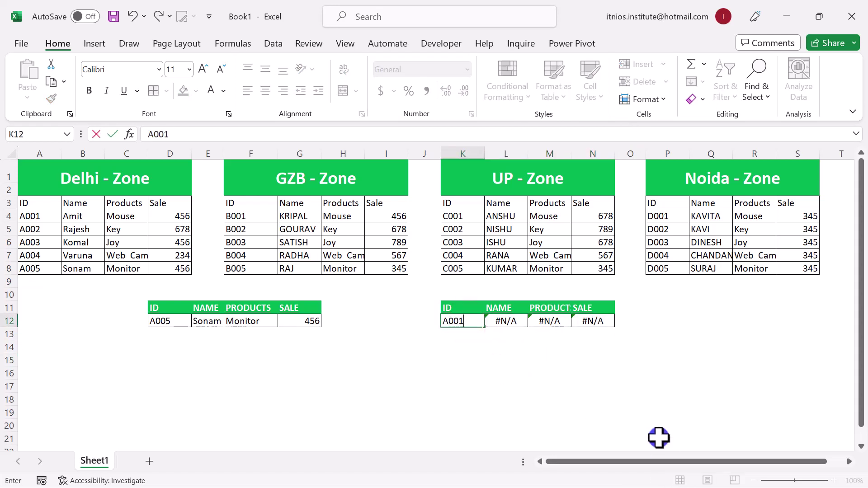
{"action": "key", "text": "Return"}
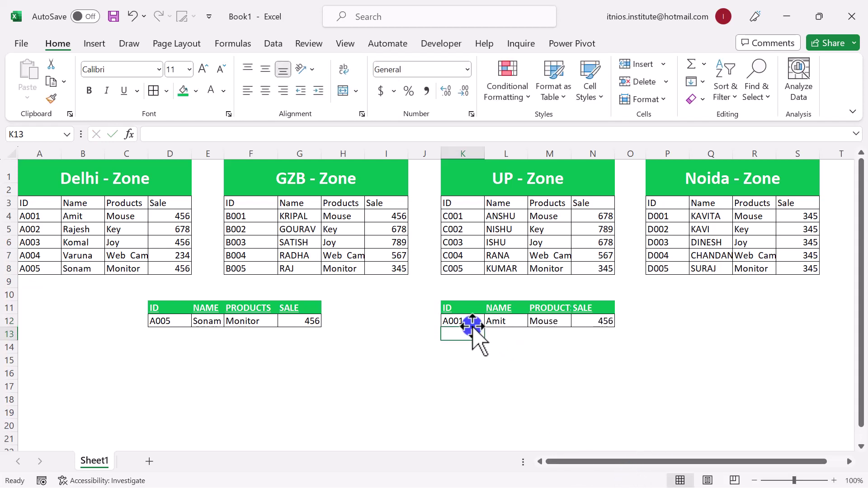
{"action": "left_click", "coordinate": [467, 322]}
{"action": "left_click_drag", "start_coordinate": [51, 217], "coordinate": [192, 219]}
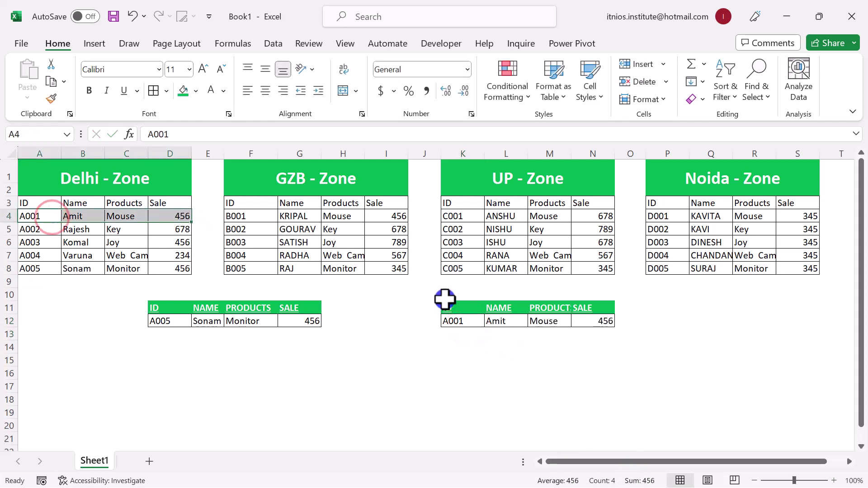
{"action": "left_click", "coordinate": [474, 323]}
{"action": "left_click", "coordinate": [474, 323]}
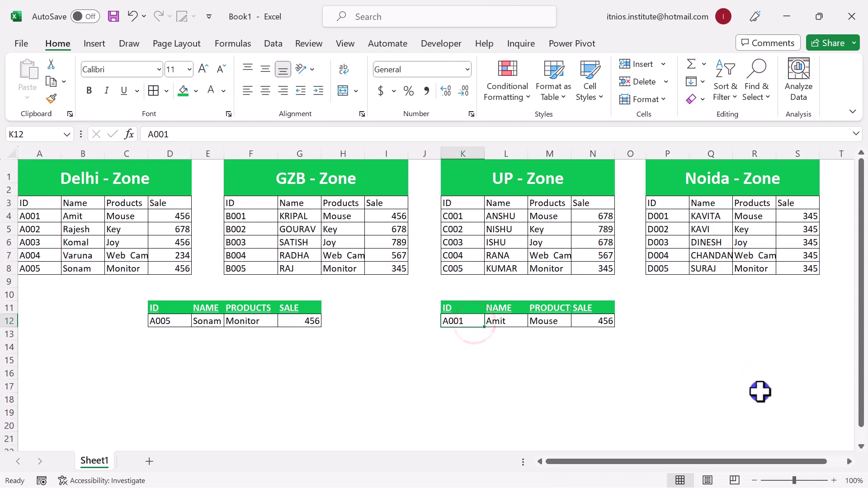
Step: Look up ID D005 and check it against the matching Noida - Zone record
{"action": "type", "text": "D005"}
{"action": "key", "text": "Return"}
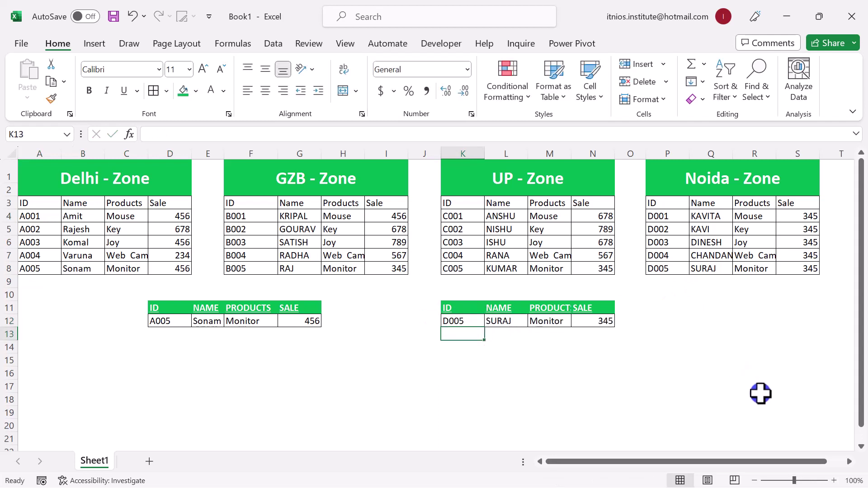
{"action": "left_click", "coordinate": [725, 272]}
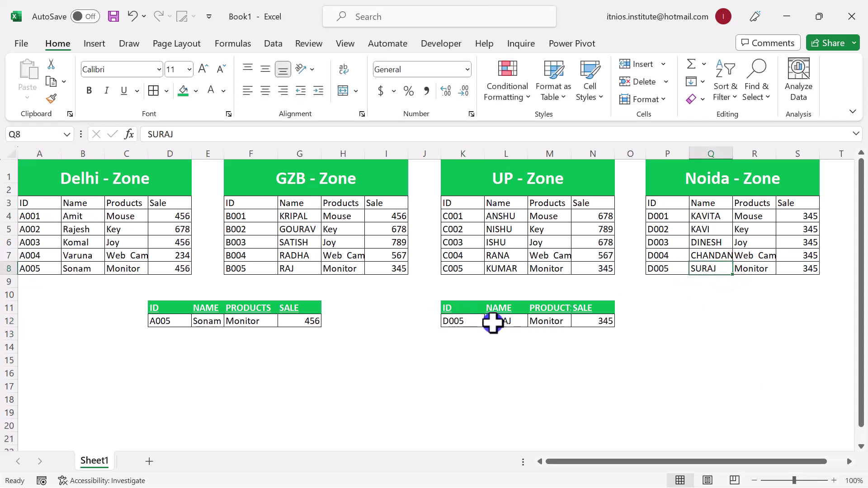
{"action": "left_click", "coordinate": [471, 322]}
Step: Look up ID B005, confirming Monitor and 345 match its GZB - Zone row
{"action": "type", "text": "B00"}
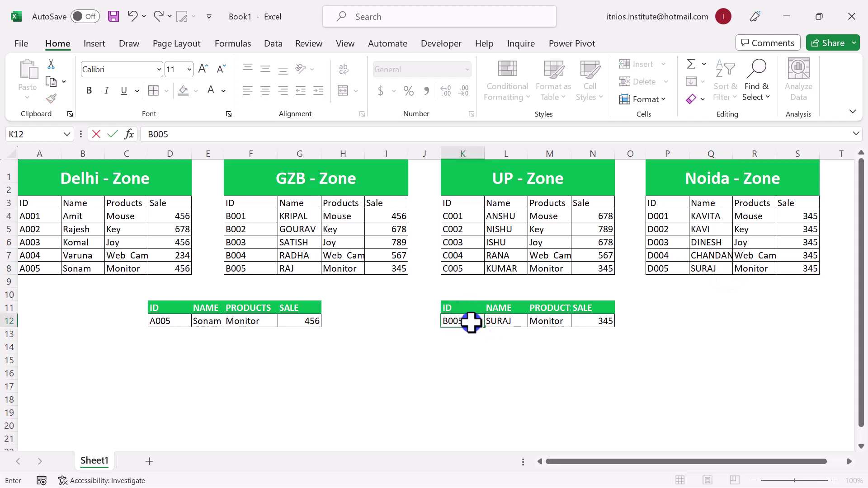
{"action": "key", "text": "Return"}
{"action": "left_click_drag", "start_coordinate": [244, 268], "coordinate": [380, 266]}
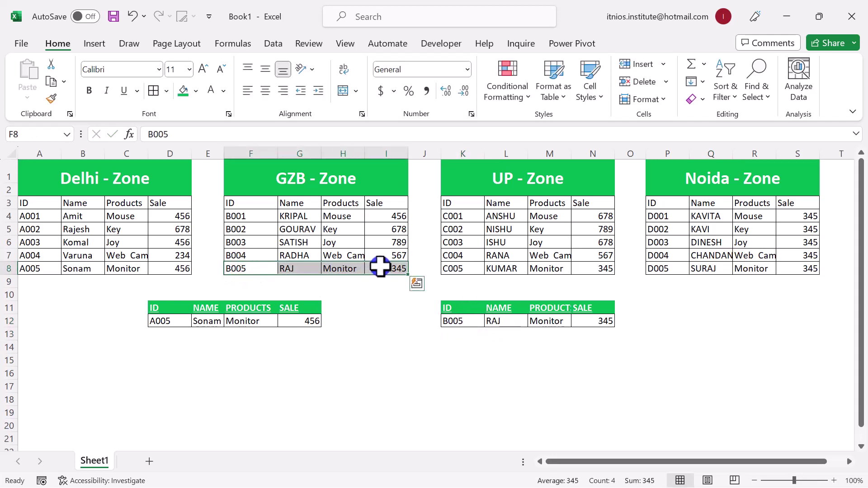
{"action": "left_click", "coordinate": [402, 319]}
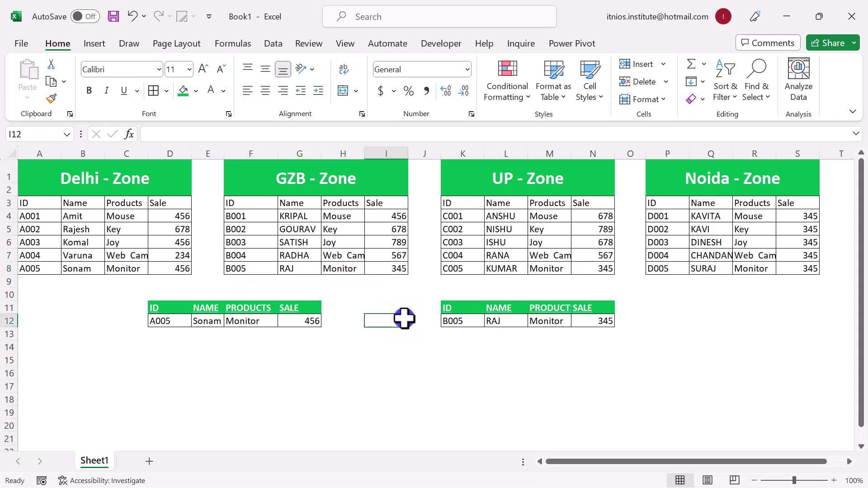